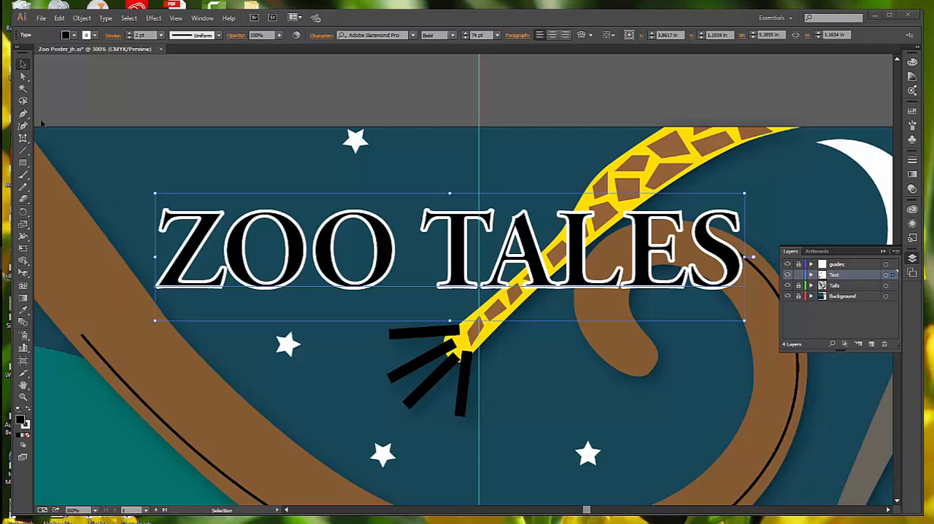
- Enlarge the Z of the ZOO TALES title with the Touch Type tool and lower it below the other letters' baseline
click(321, 35)
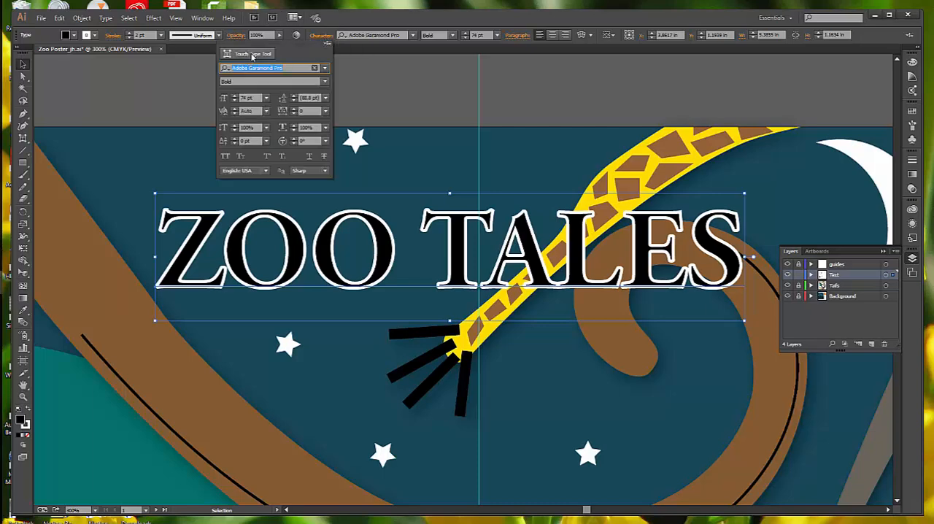
click(24, 142)
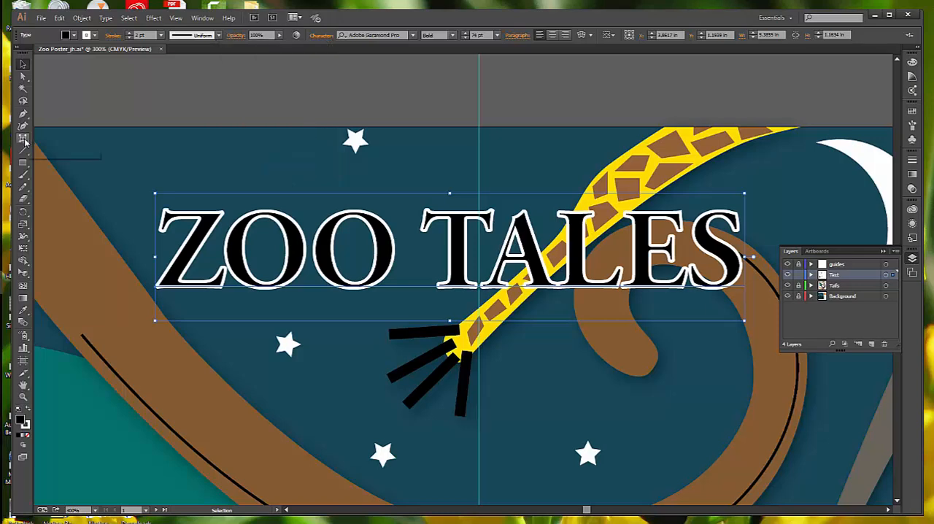
click(25, 141)
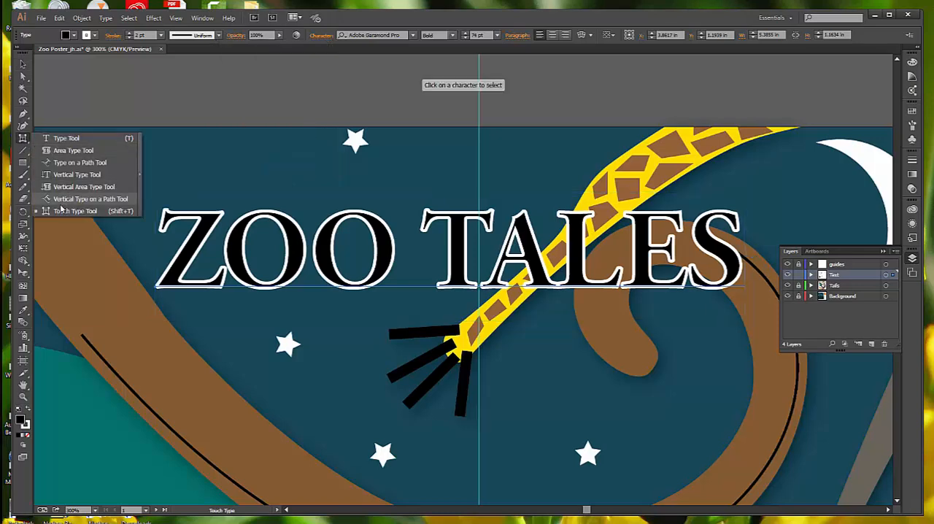
click(59, 211)
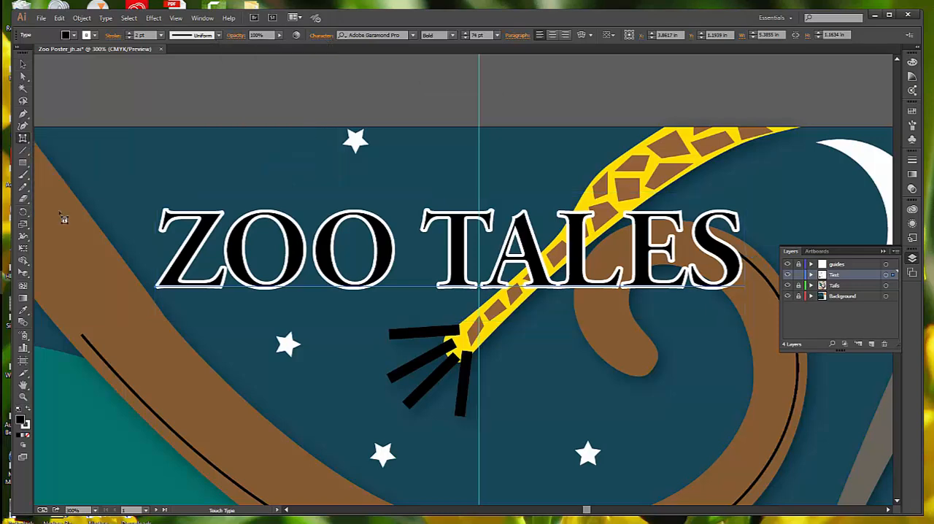
click(195, 258)
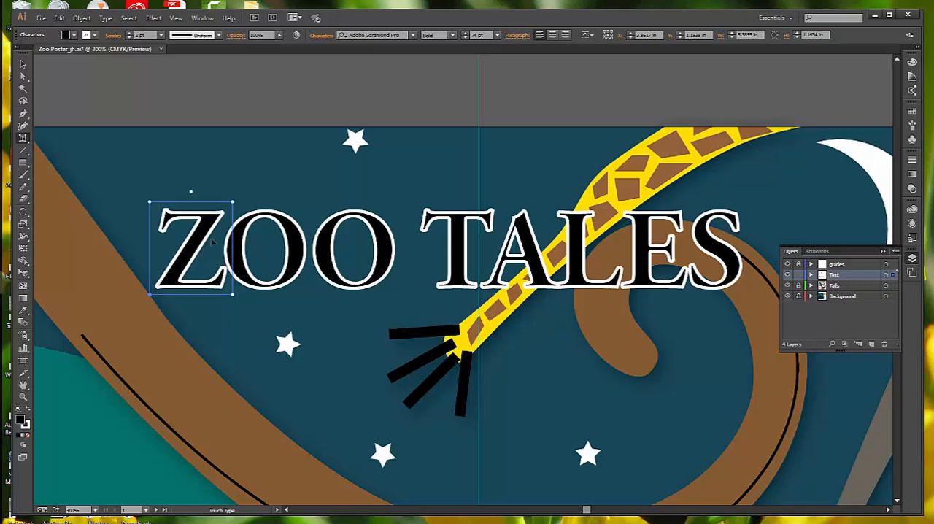
click(175, 19)
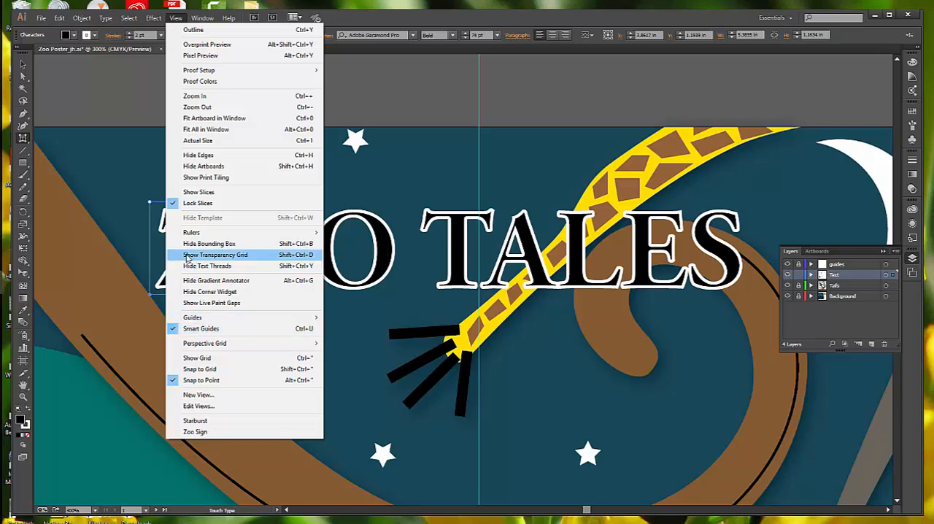
click(161, 228)
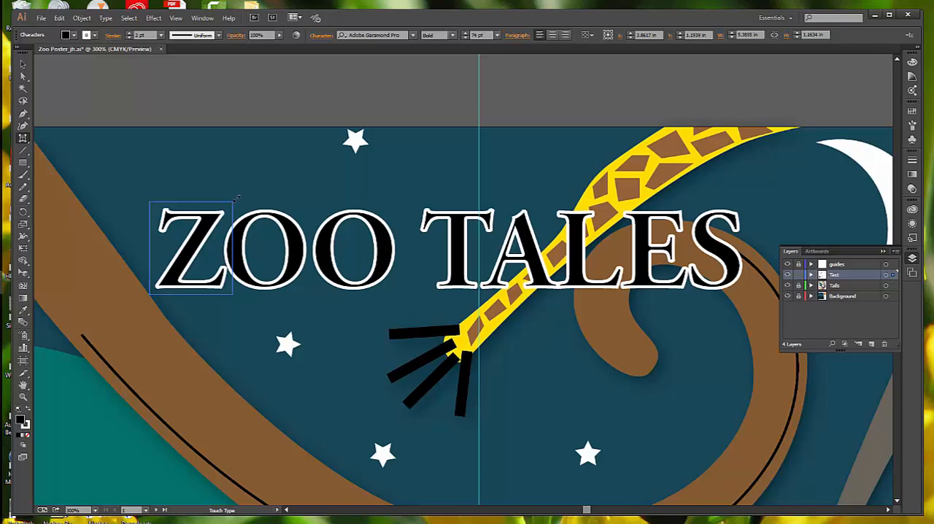
drag(234, 200, 396, 117)
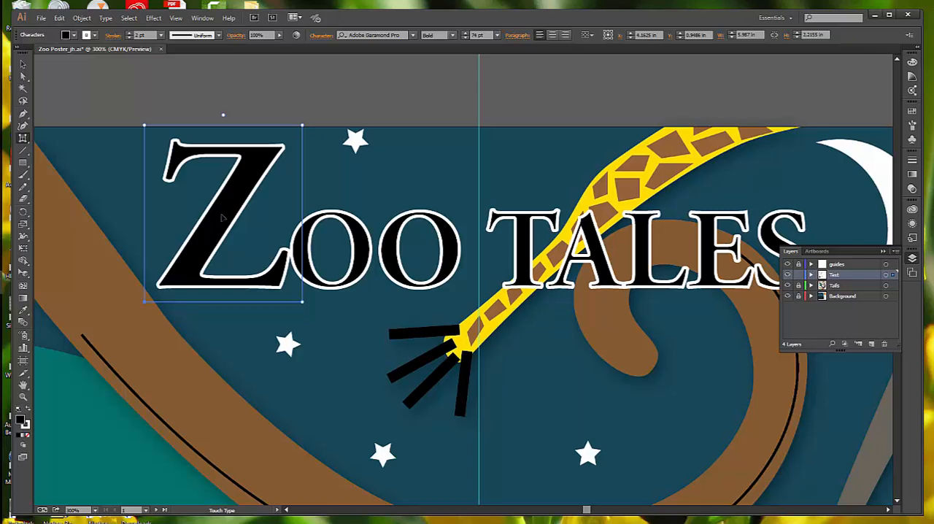
drag(221, 216, 223, 215)
drag(223, 216, 224, 255)
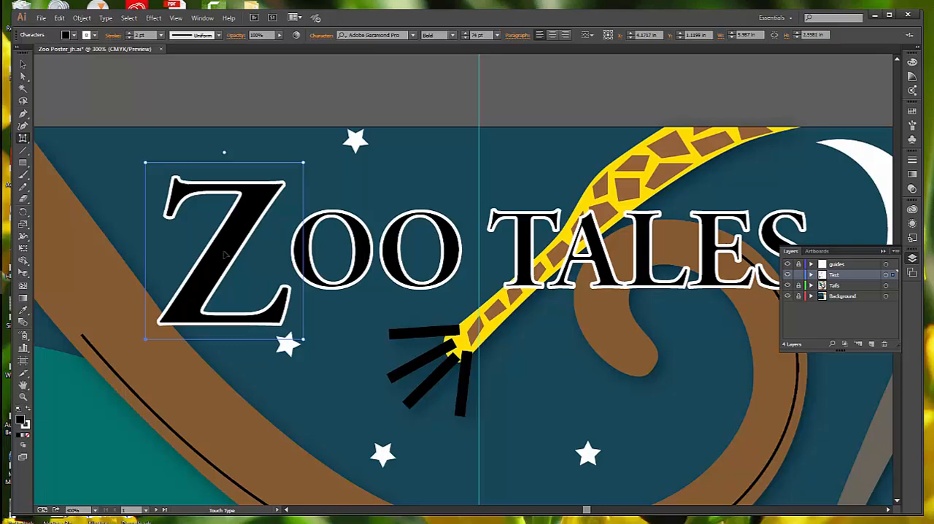
- Rotate the title's first O counterclockwise, enlarge it, and move it left so that it tucks against the Z
click(344, 256)
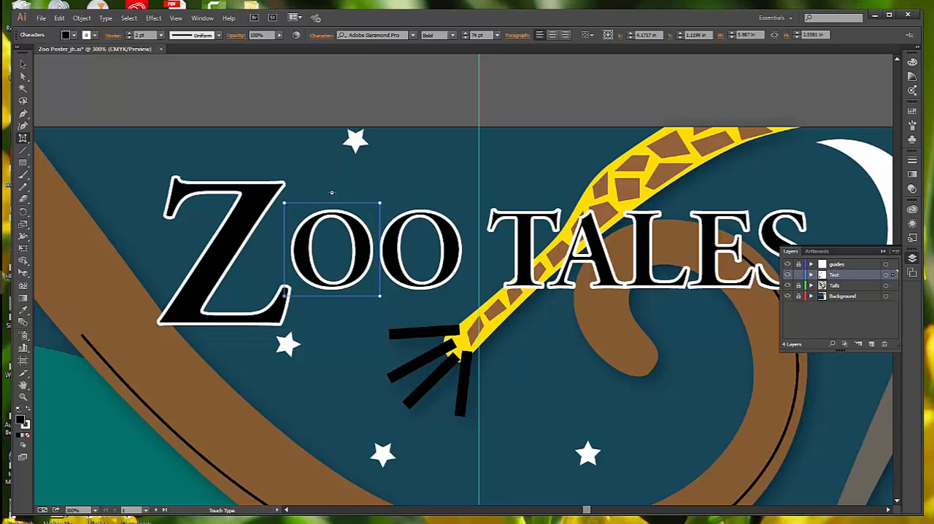
drag(332, 194, 315, 204)
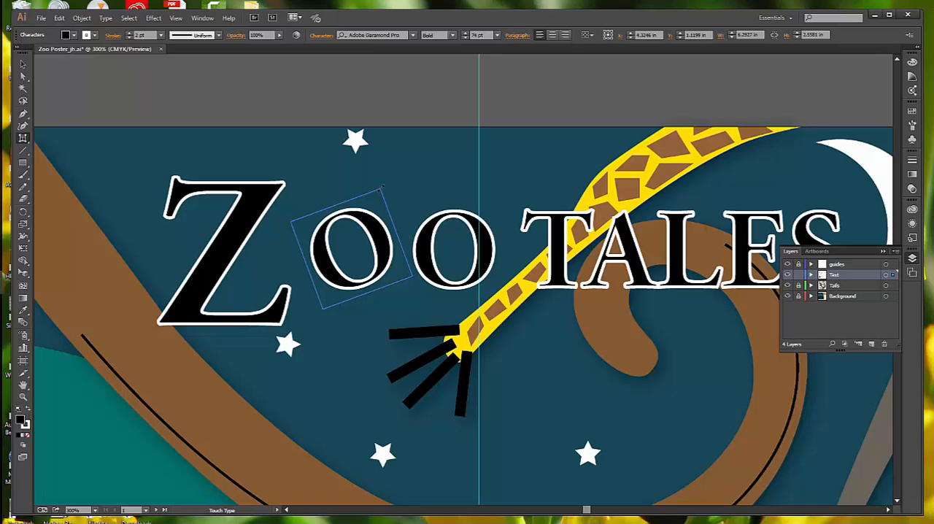
drag(380, 189, 401, 155)
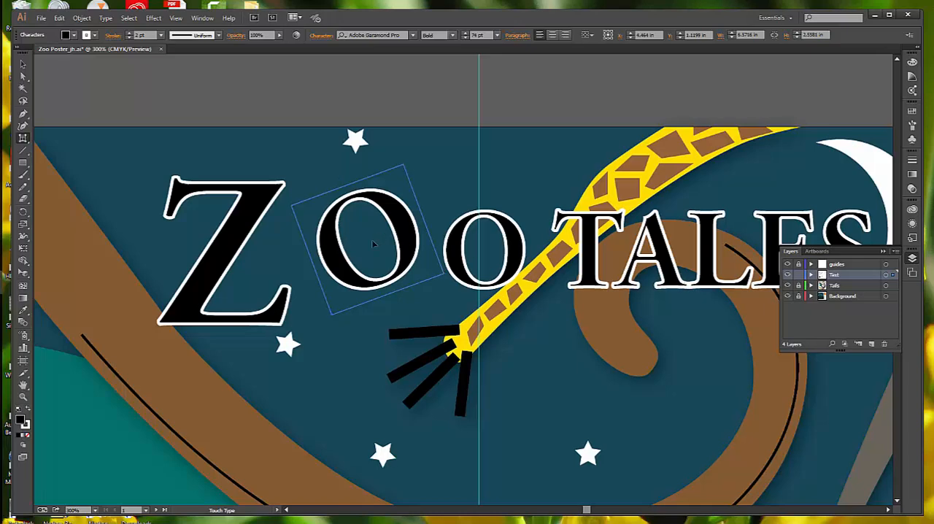
drag(371, 240, 322, 244)
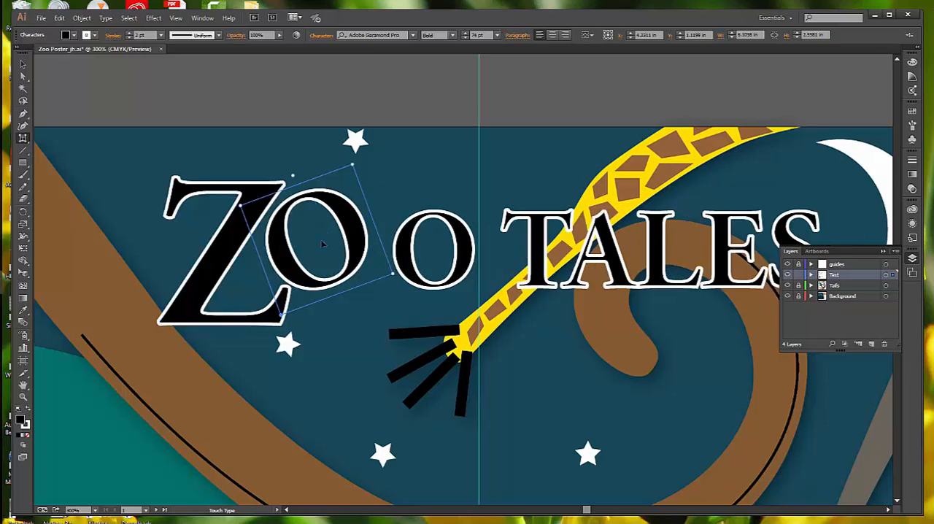
- Rotate the title's second O clockwise, enlarge it slightly, and move it down and left beneath the first O
click(442, 252)
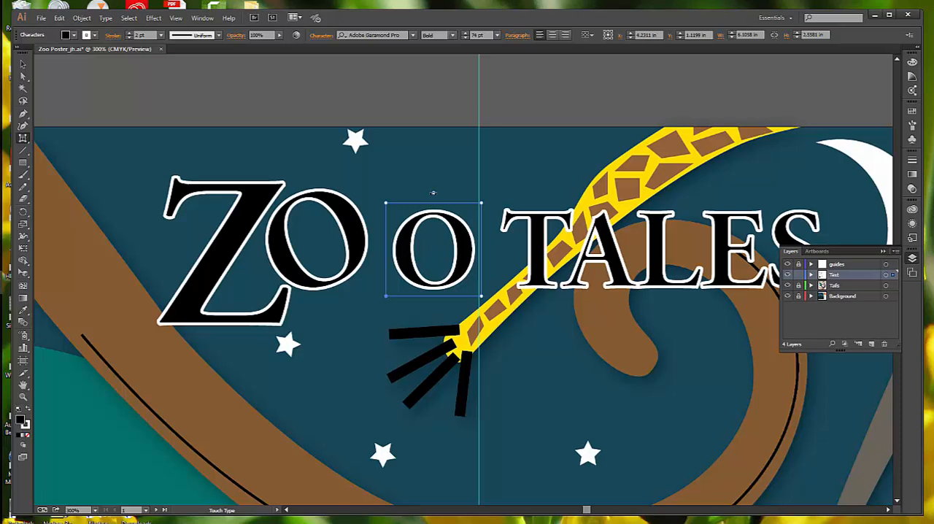
drag(432, 193, 468, 201)
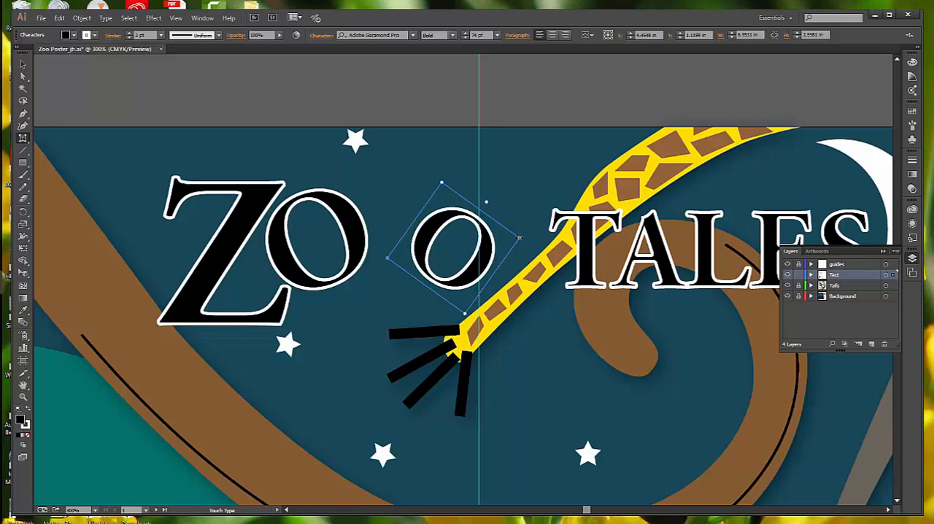
drag(520, 237, 528, 237)
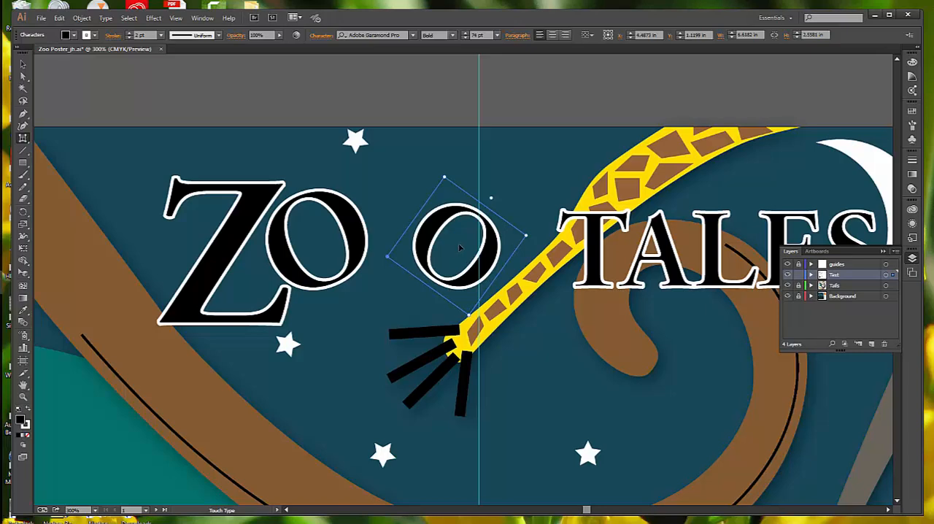
drag(458, 243, 420, 248)
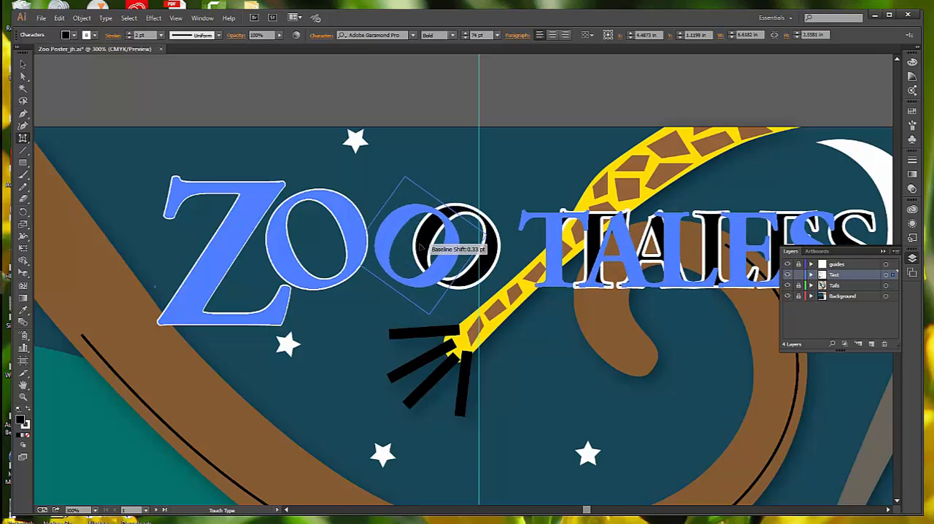
drag(420, 248, 414, 271)
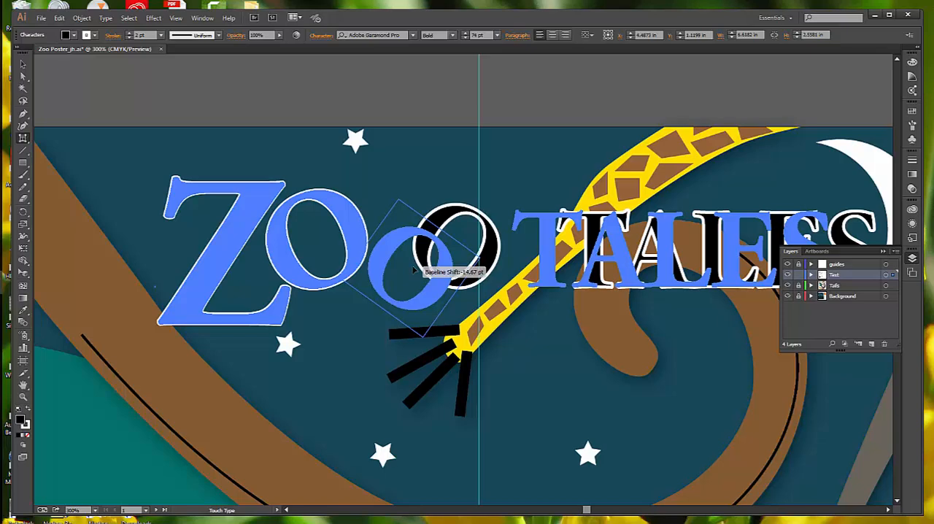
drag(414, 269, 405, 283)
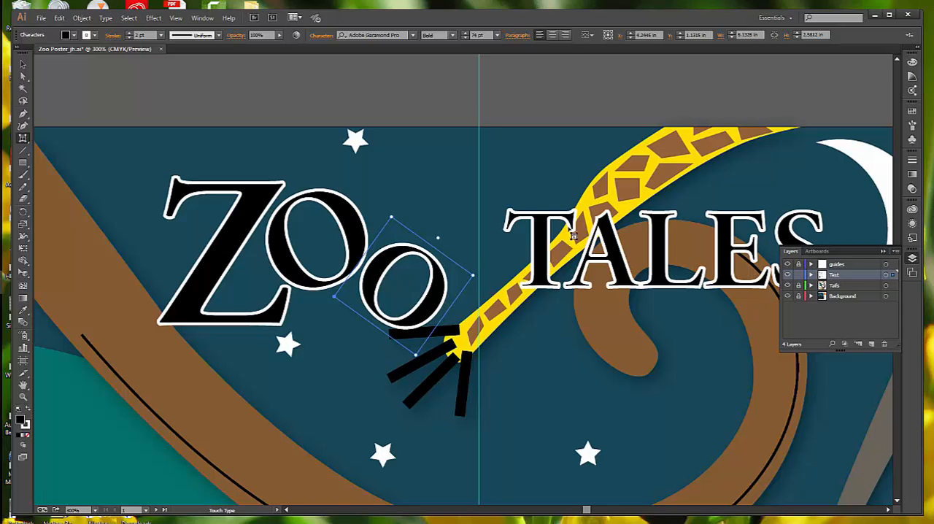
- Enlarge the T of TALES, move it left and about 13 pt below the baseline, and stretch it taller
click(546, 253)
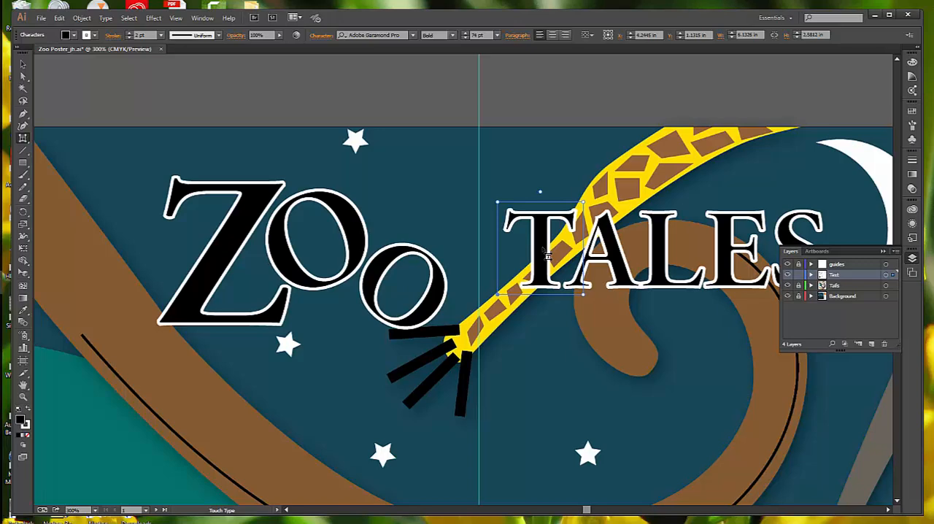
drag(583, 202, 650, 154)
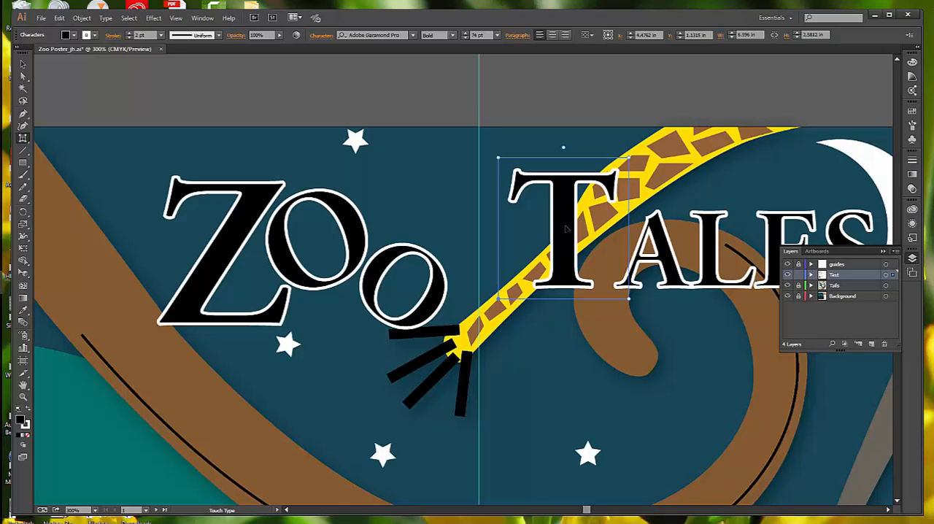
drag(567, 229, 492, 250)
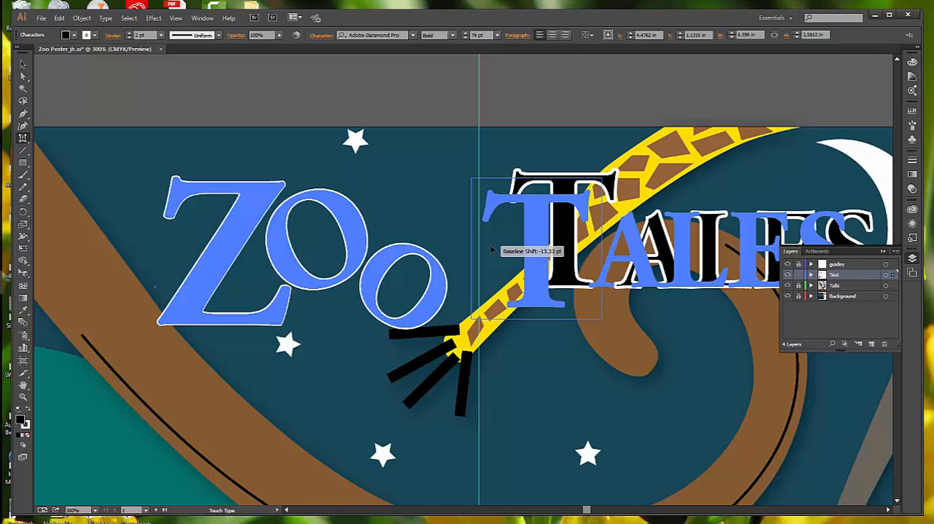
drag(492, 250, 490, 248)
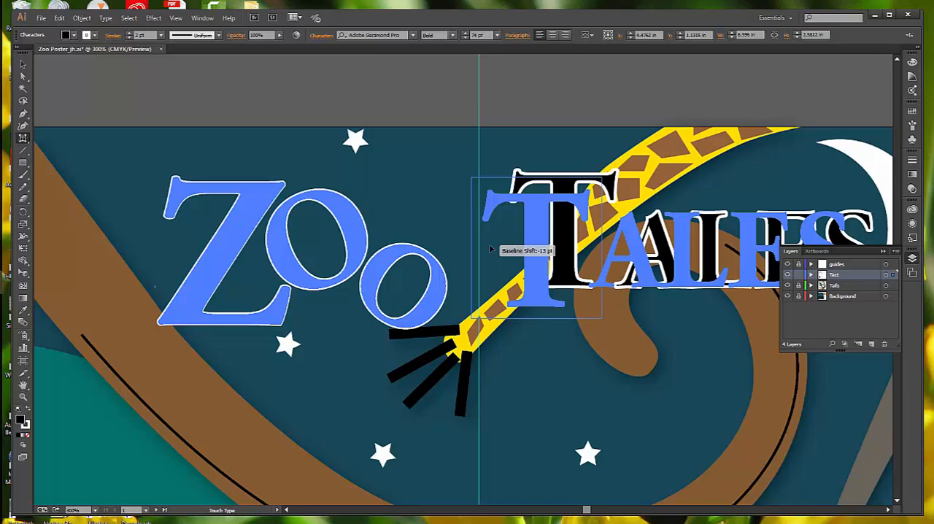
mouse_move(490, 248)
mouse_down()
mouse_move(489, 238)
mouse_move(488, 247)
mouse_up()
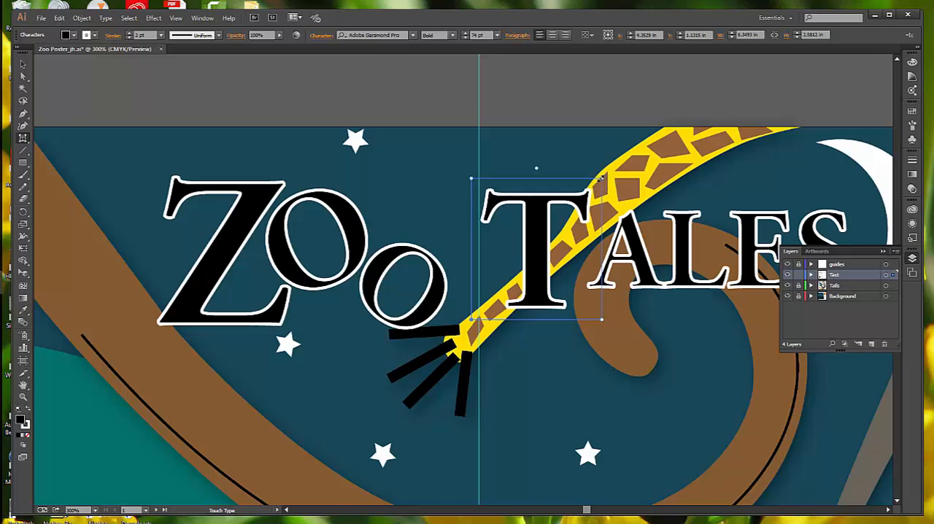
mouse_move(601, 178)
mouse_down()
mouse_move(660, 147)
mouse_move(601, 177)
mouse_up()
drag(471, 178, 470, 146)
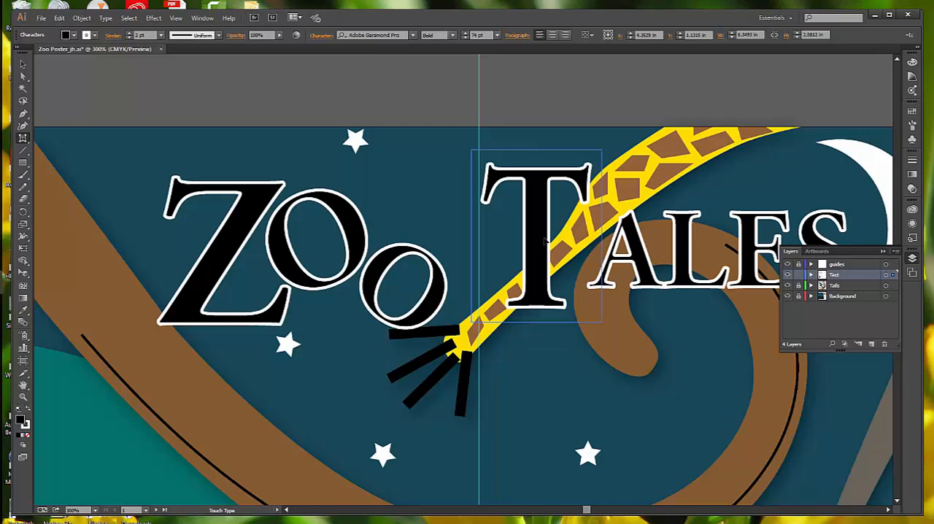
drag(544, 239, 532, 235)
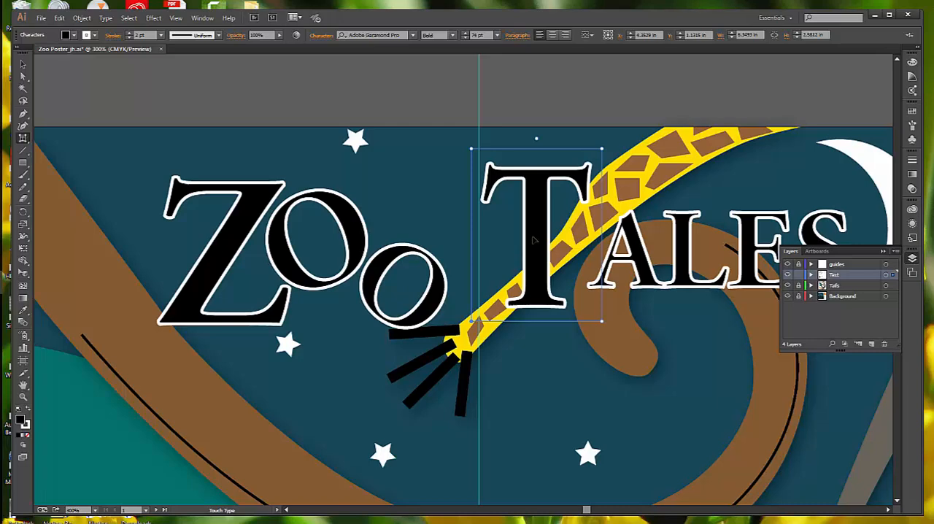
- Move the A of TALES left so that it tucks under the arm of the T
click(637, 258)
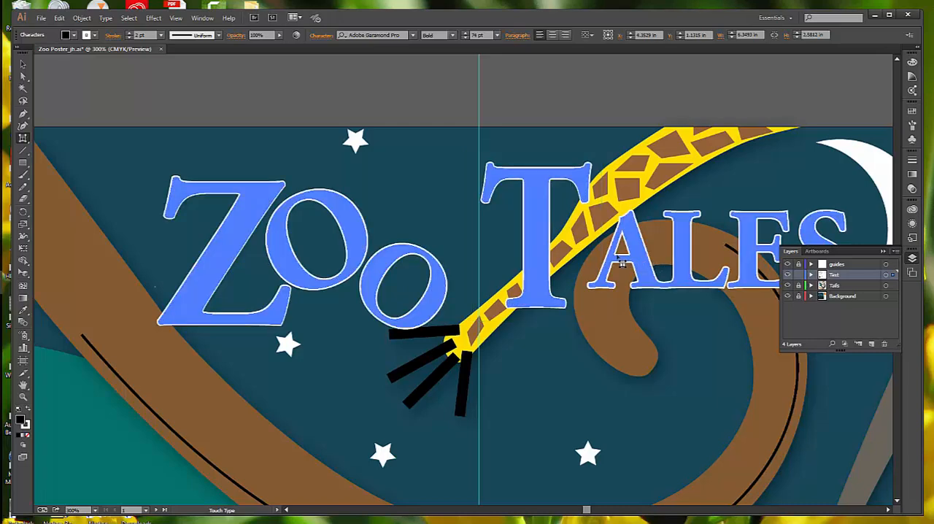
click(628, 261)
drag(628, 262, 594, 260)
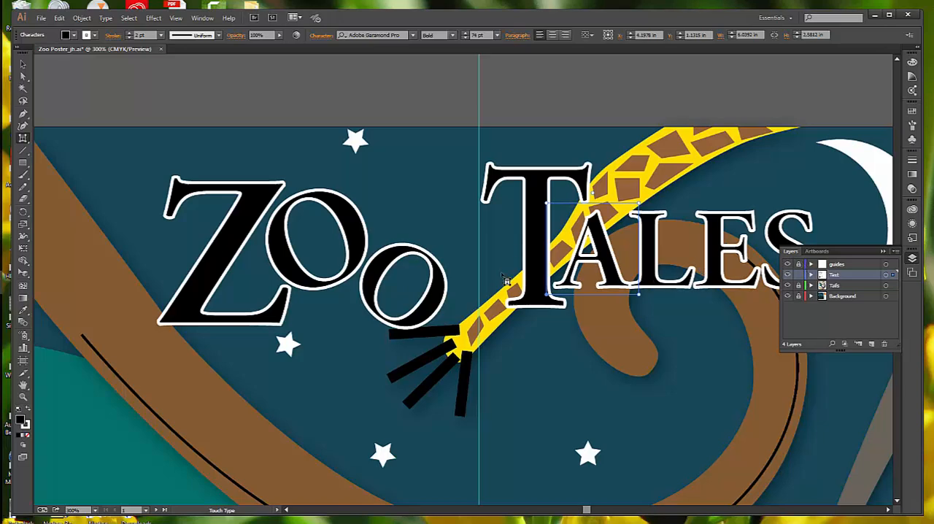
click(533, 279)
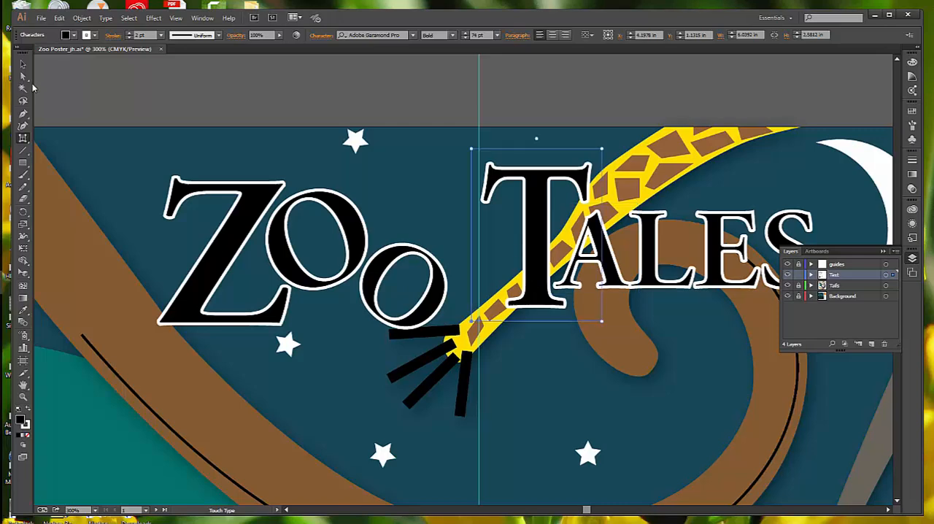
- Deselect the title text with the Selection tool and fit the whole poster artboard in the window
click(23, 113)
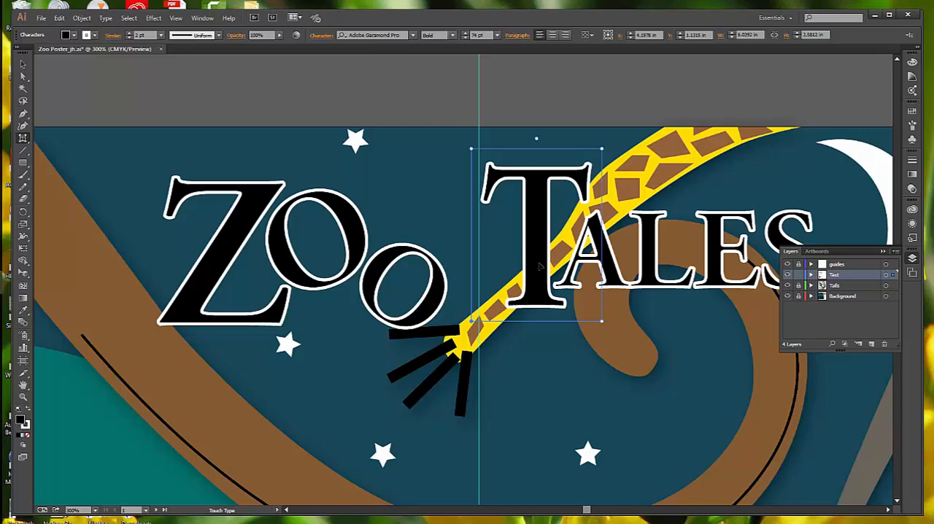
click(516, 36)
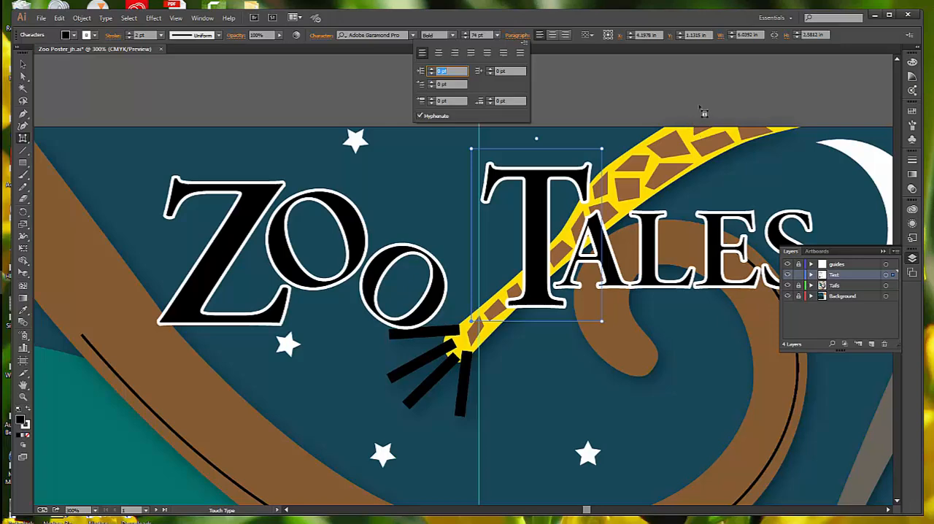
click(22, 64)
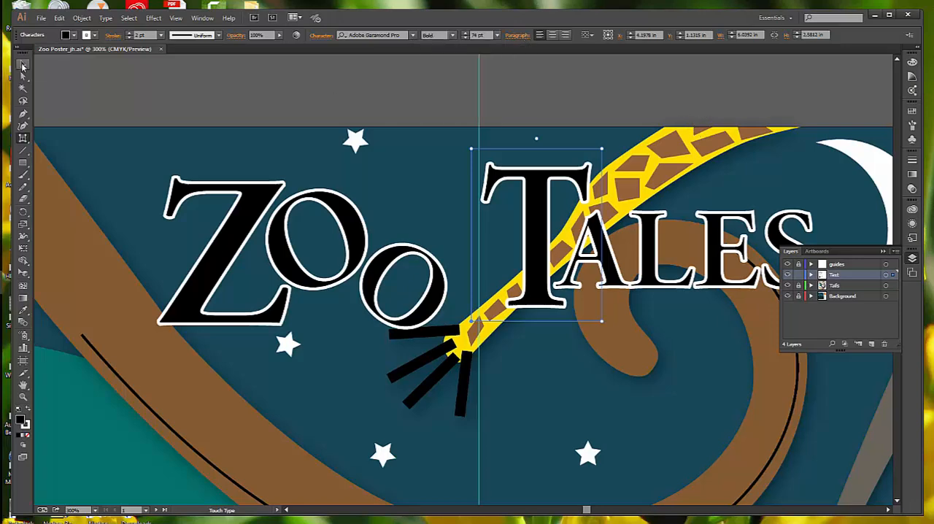
click(215, 88)
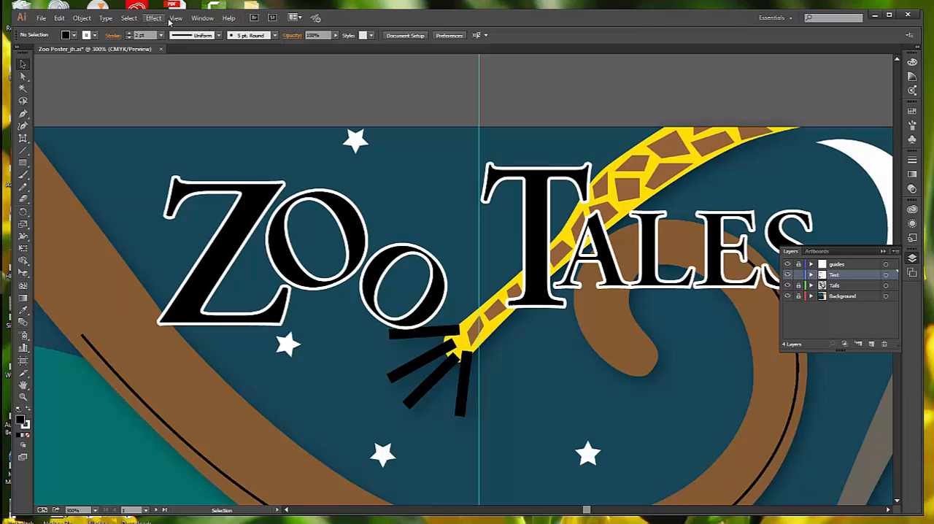
click(176, 18)
click(208, 118)
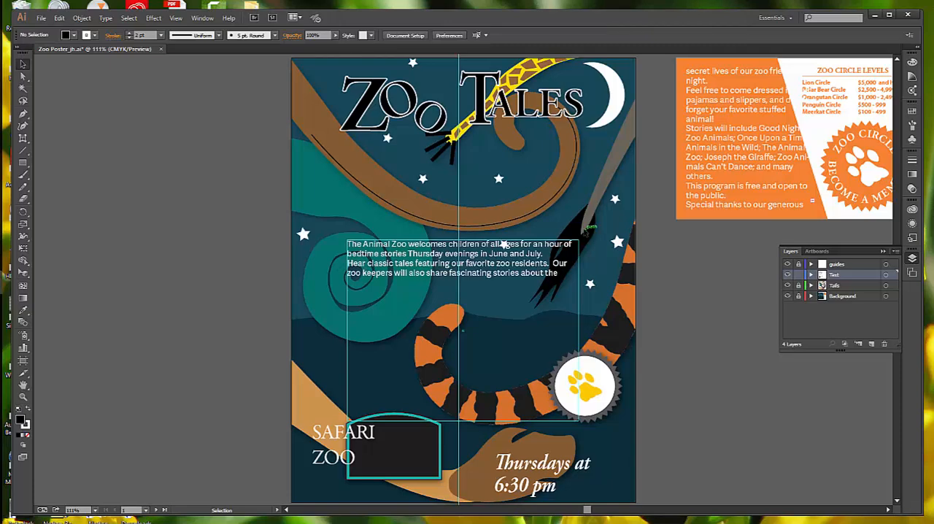
- Set the space after paragraphs to 11 pt for the body text that begins "The Animal Zoo welcomes children"
click(27, 140)
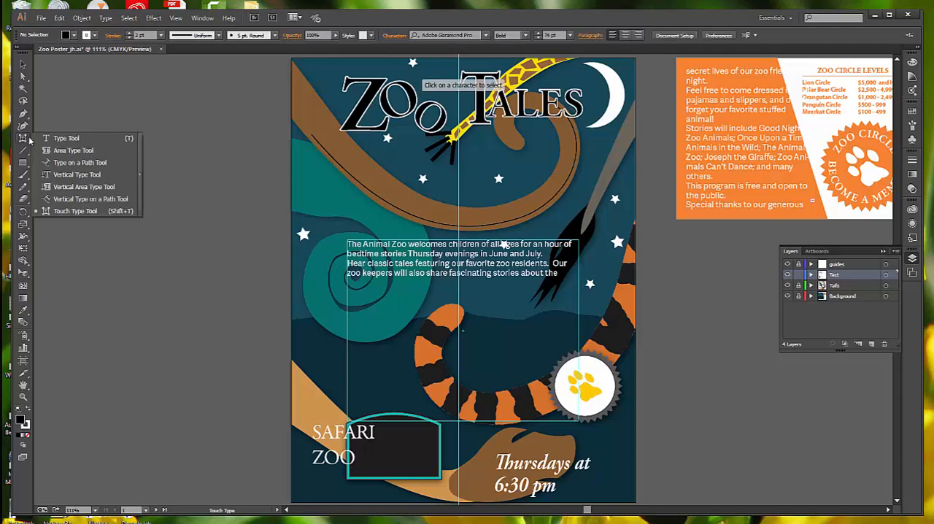
click(66, 138)
click(70, 138)
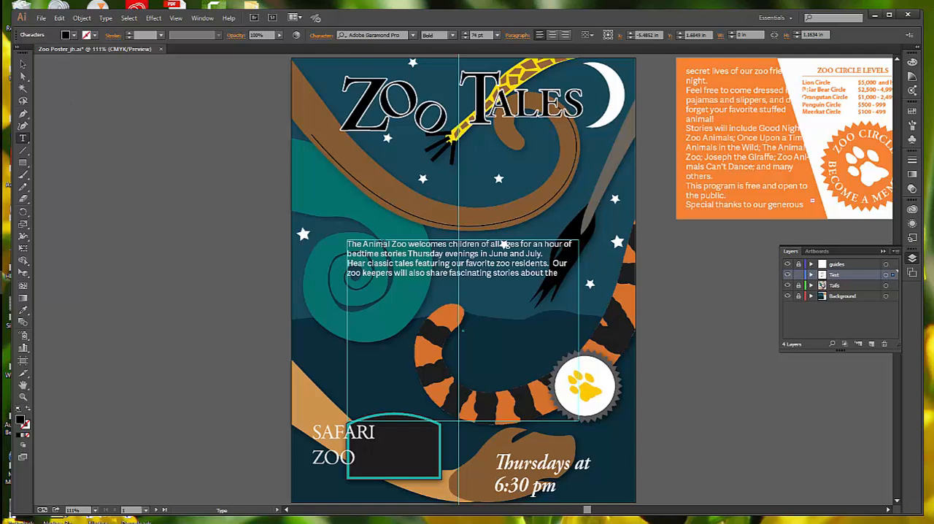
click(387, 245)
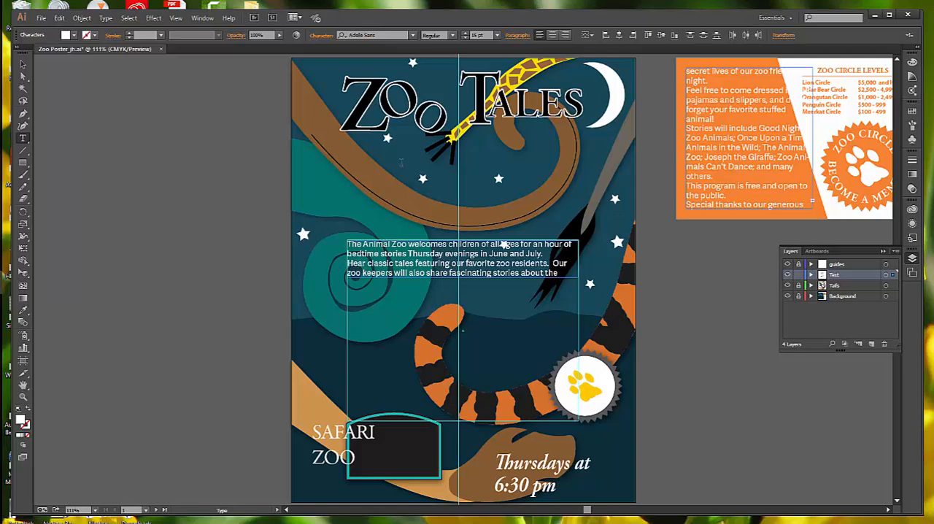
click(520, 37)
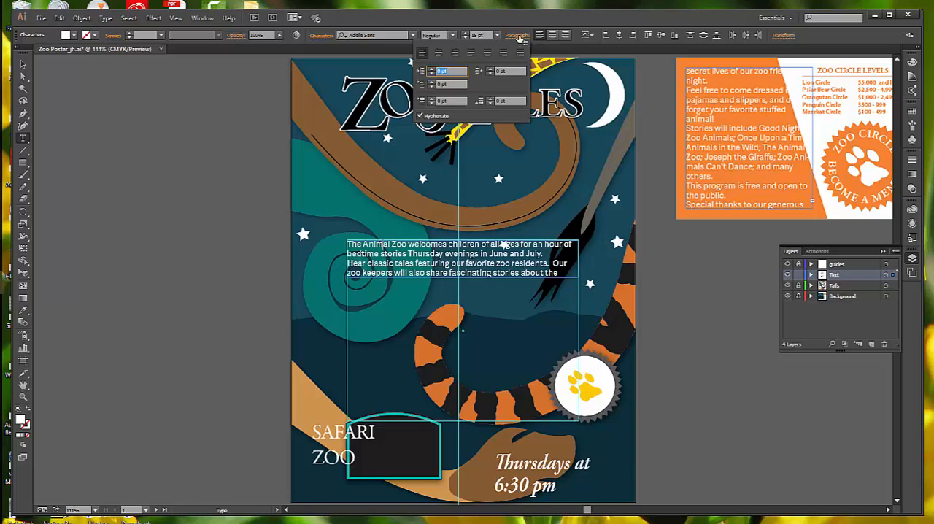
click(508, 101)
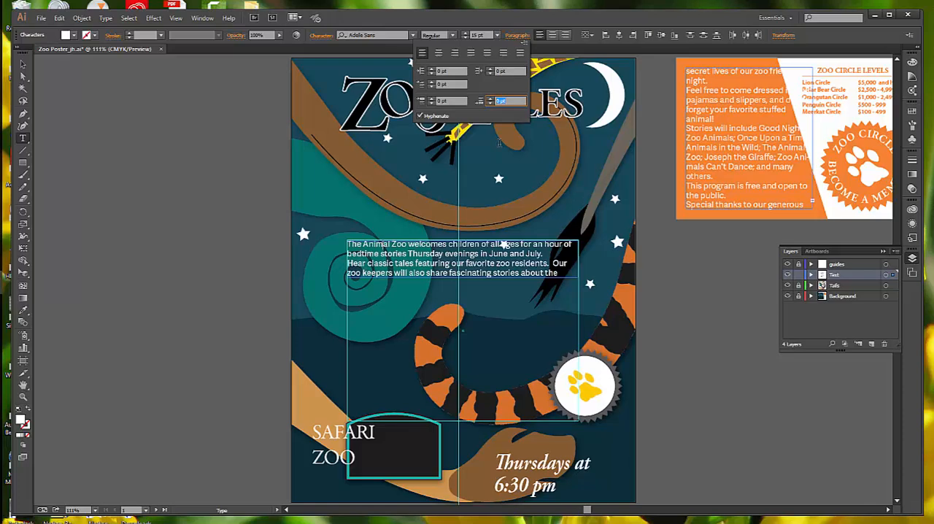
text(11)
key(Return)
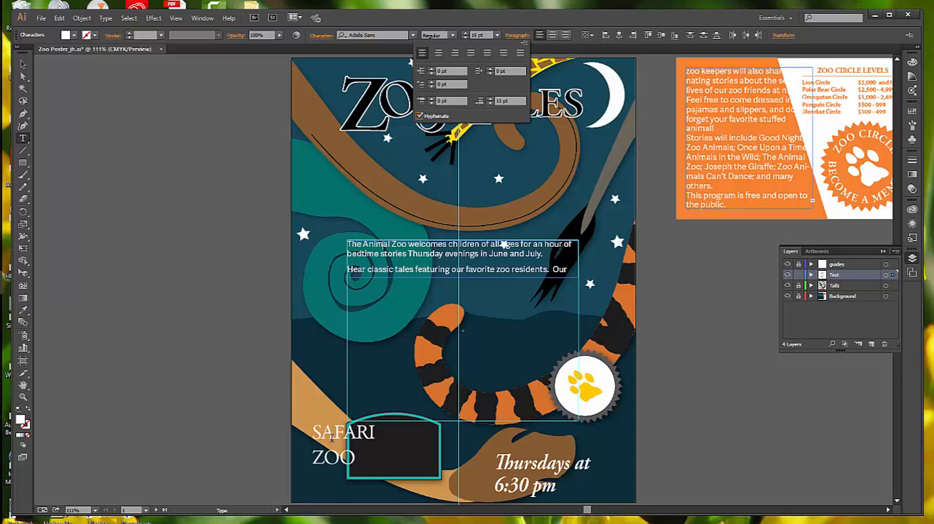
- Centre-align the SAFARI ZOO and "Thursdays at 6:30 pm" text blocks together
click(25, 64)
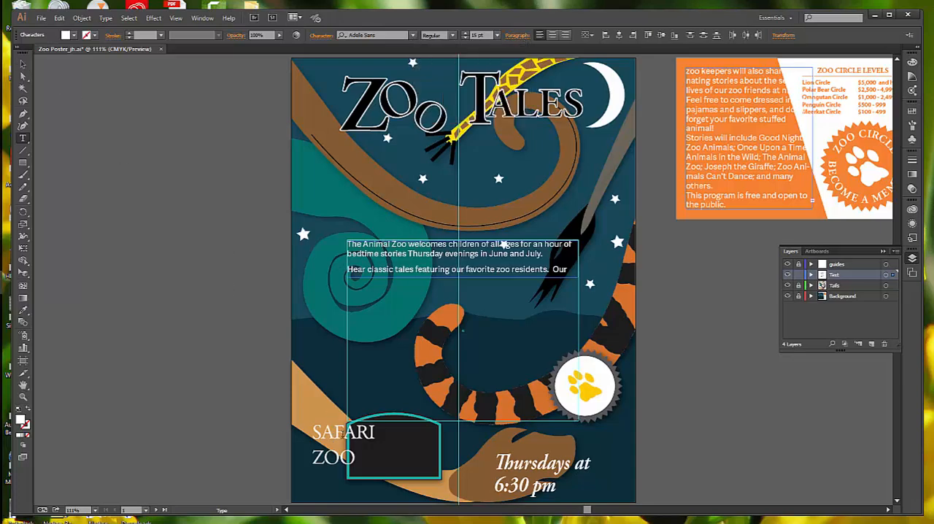
click(22, 65)
click(327, 438)
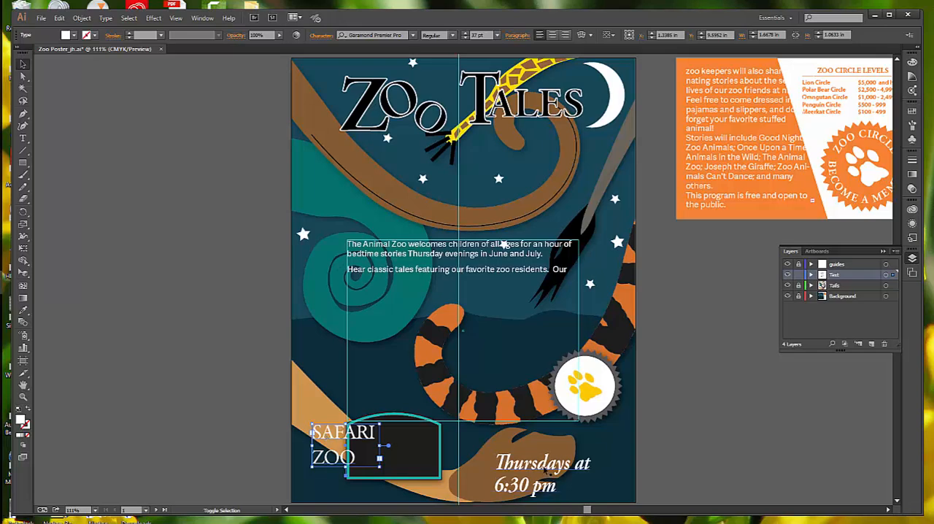
shift+click(544, 471)
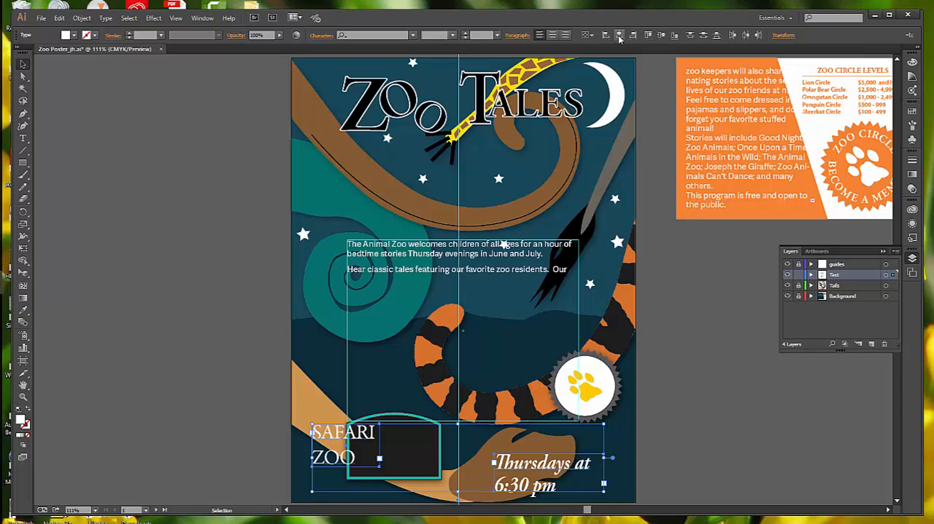
click(553, 35)
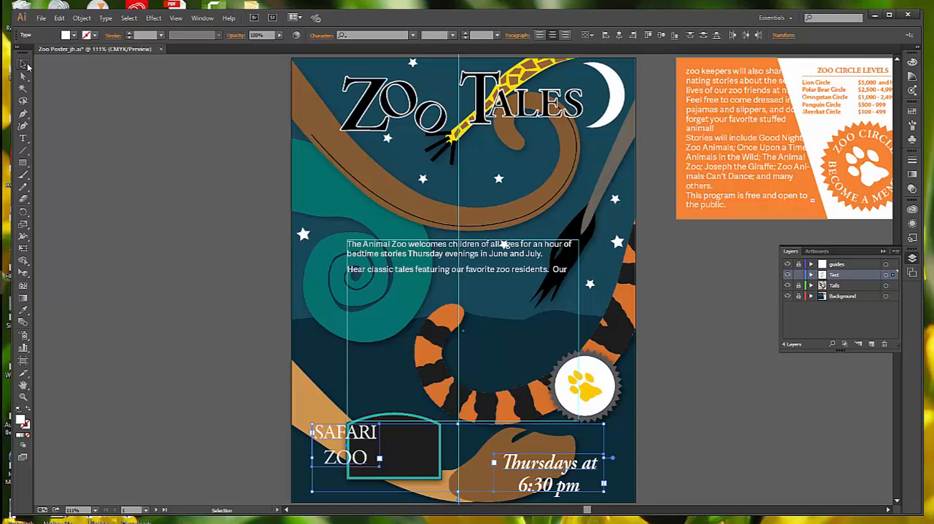
- Narrow the poster's body text frame to about 2.75 in wide so its edge meets the vertical centre guide
click(24, 139)
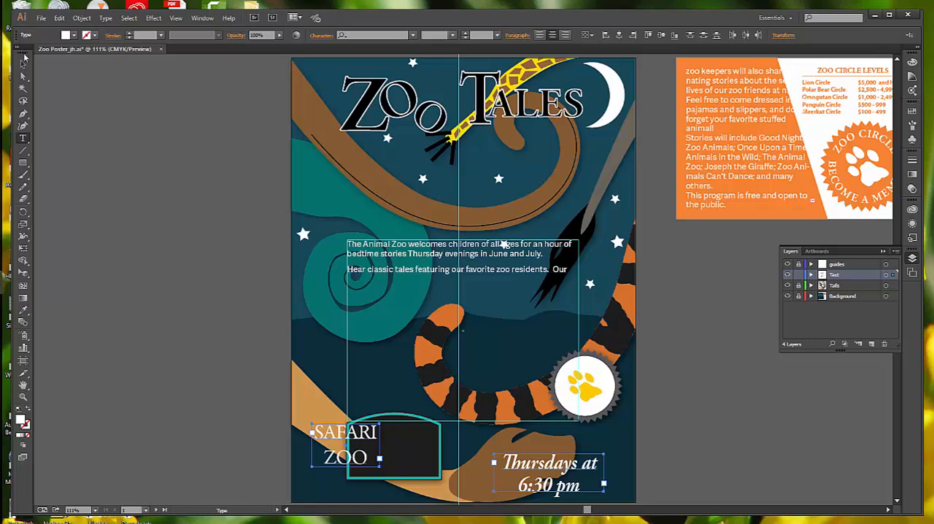
click(23, 64)
click(390, 253)
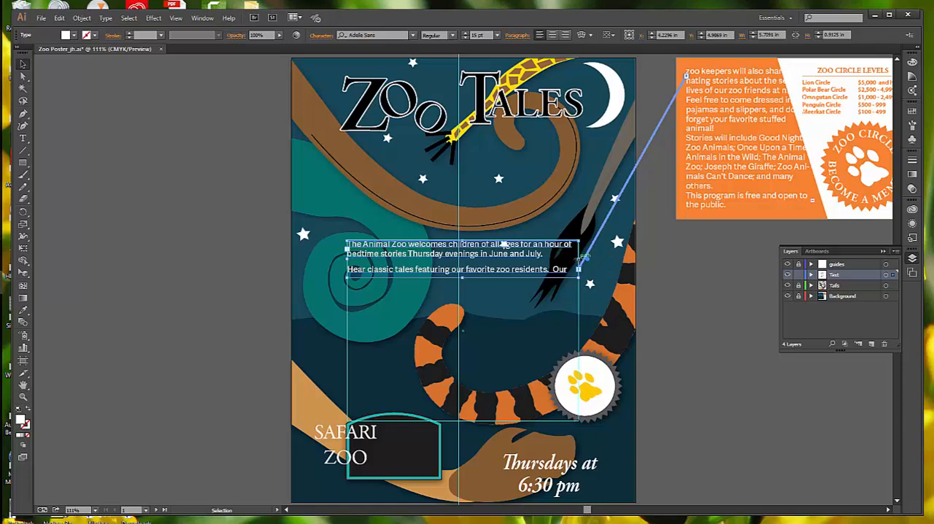
drag(558, 256, 460, 260)
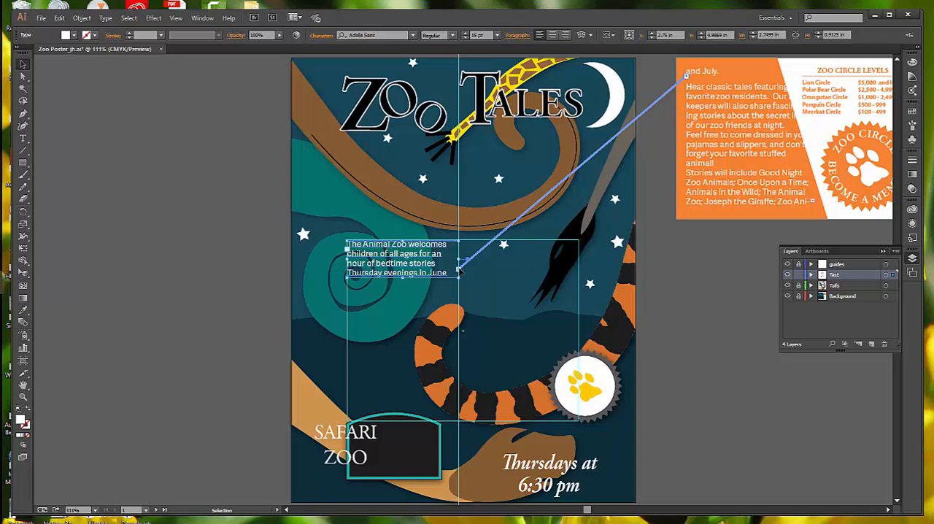
- Break the body text's thread to the orange card and lengthen the poster's text frame downward to about 3.74 in high
double_click(458, 270)
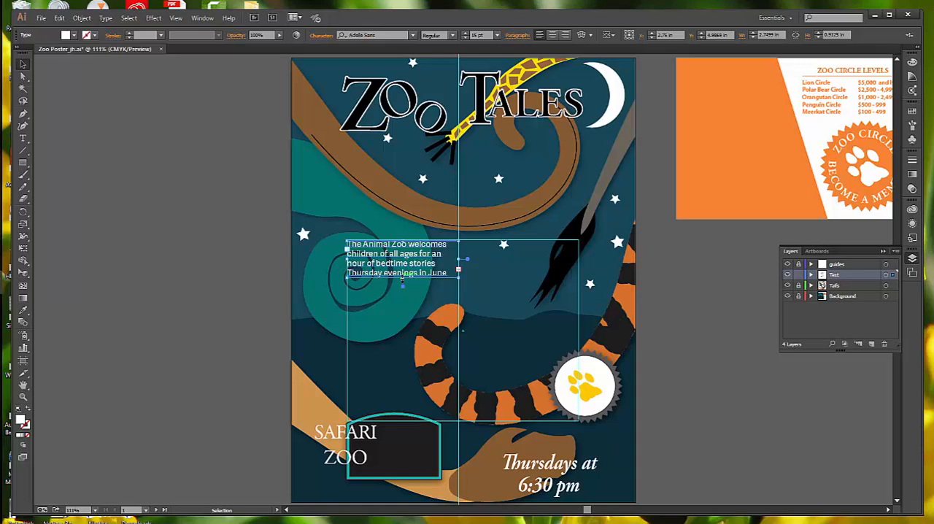
drag(402, 279, 402, 391)
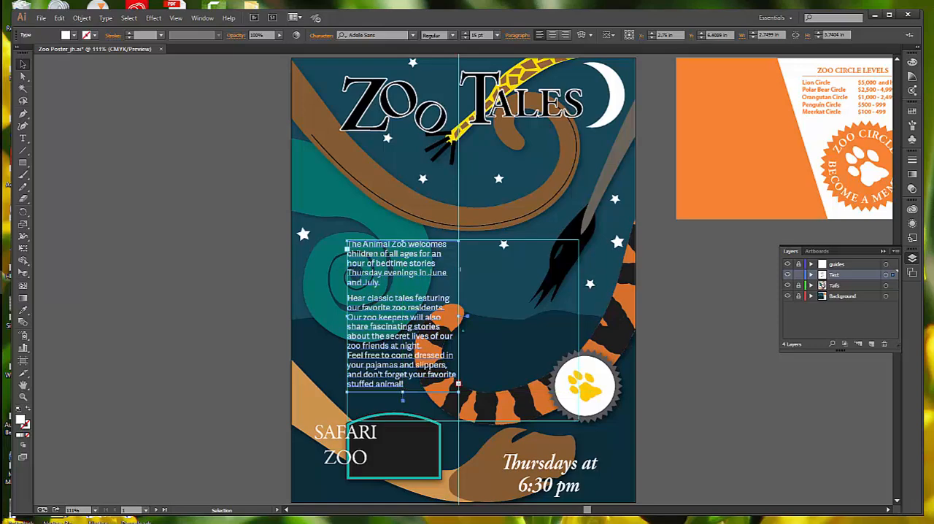